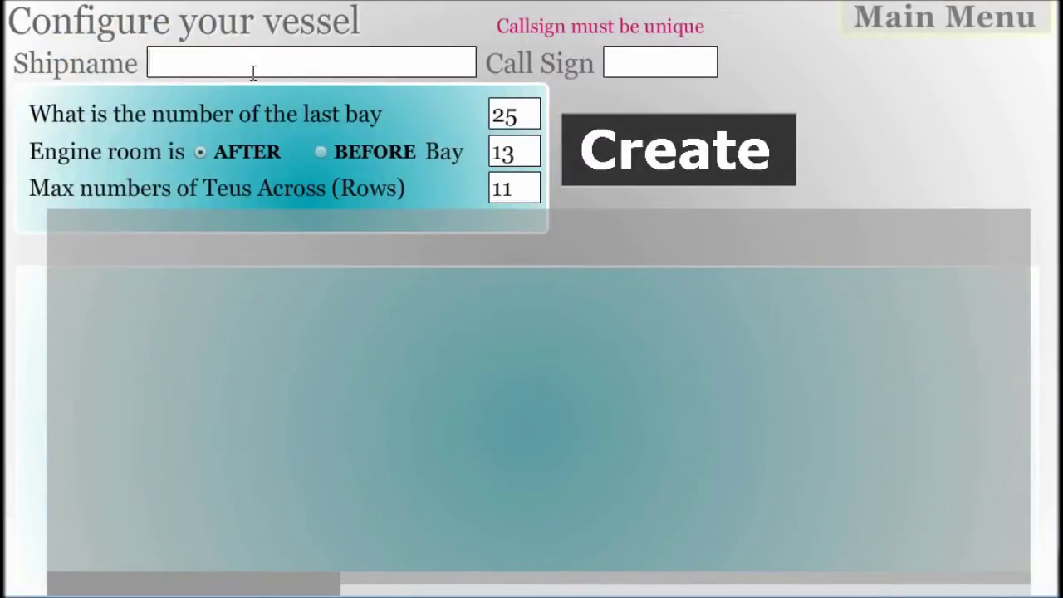
Enter vessel name 'MYNEW SHIP' and call sign ABCEEF
{"action": "type", "text": "mynew ship"}
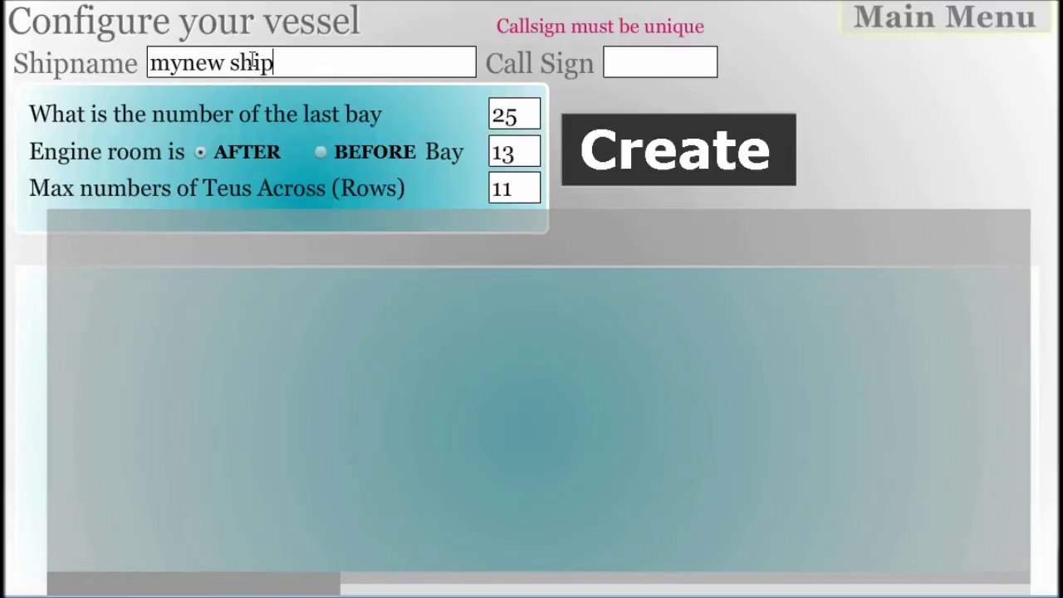
{"action": "left_click", "coordinate": [621, 64]}
{"action": "type", "text": "abceef"}
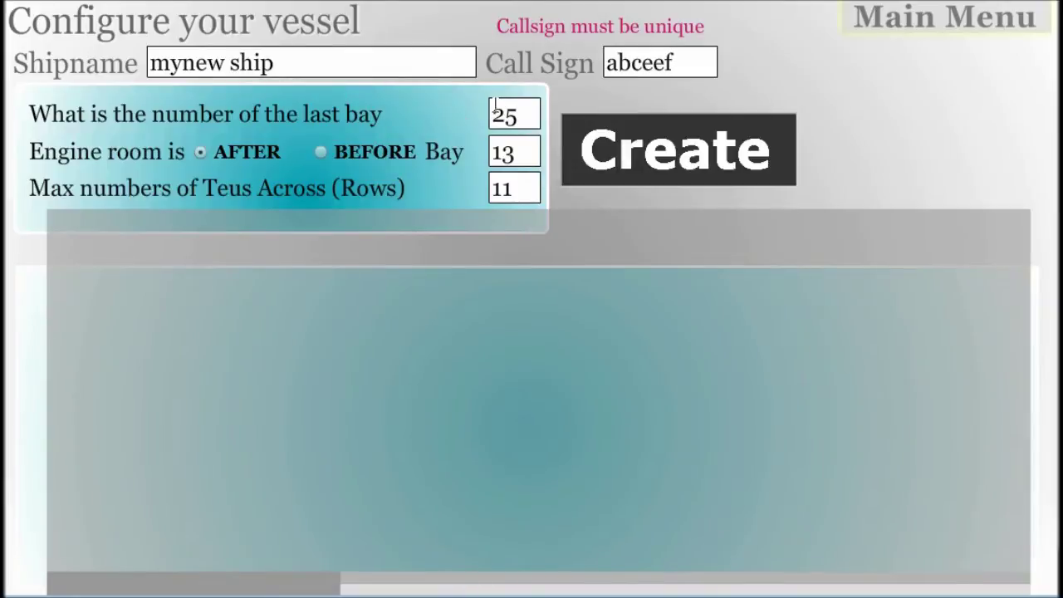
Set last bay 55 and 13 rows across, keeping engine room after bay 13, and create the vessel
{"action": "left_click_drag", "start_coordinate": [492, 115], "coordinate": [504, 115]}
{"action": "type", "text": "5"}
{"action": "double_click", "coordinate": [514, 151]}
{"action": "left_click", "coordinate": [515, 152]}
{"action": "left_click_drag", "start_coordinate": [501, 189], "coordinate": [515, 190]}
{"action": "type", "text": "3"}
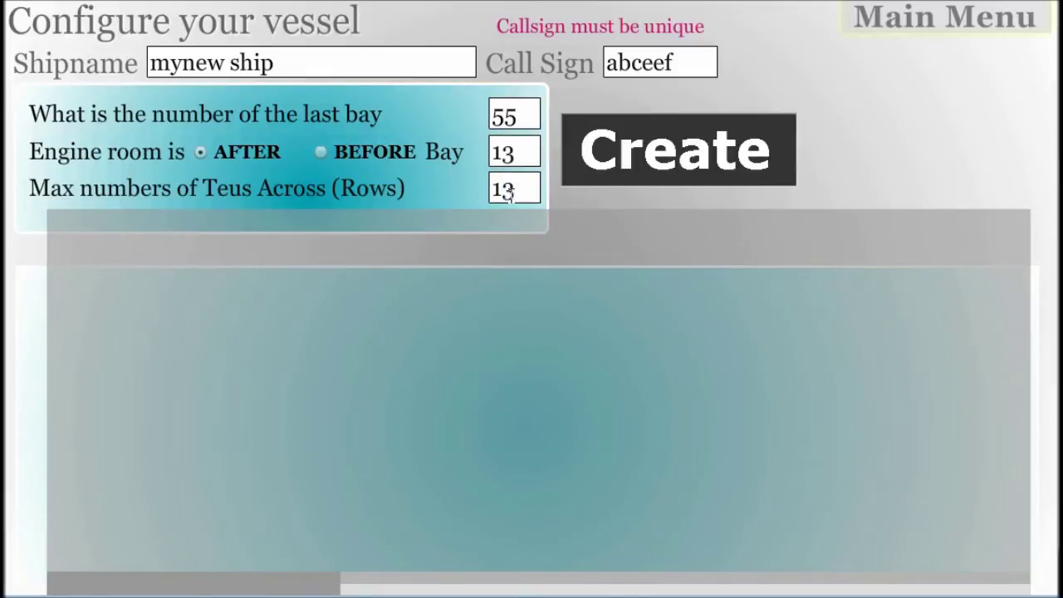
{"action": "left_click", "coordinate": [668, 164]}
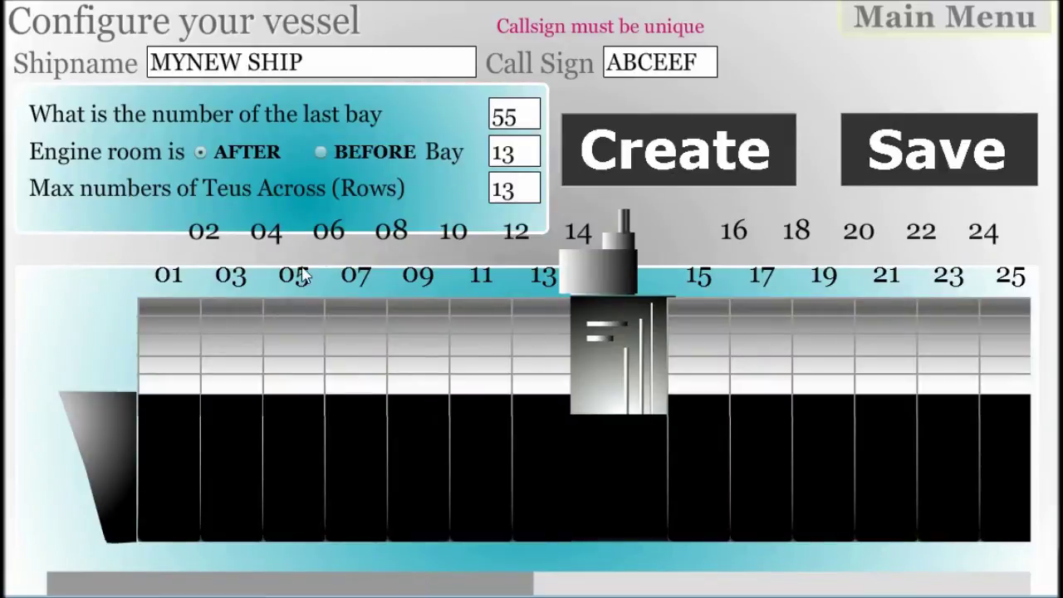
Leave the MYNEW SHIP profile and go back to the main menu
{"action": "left_click_drag", "start_coordinate": [417, 586], "coordinate": [923, 568]}
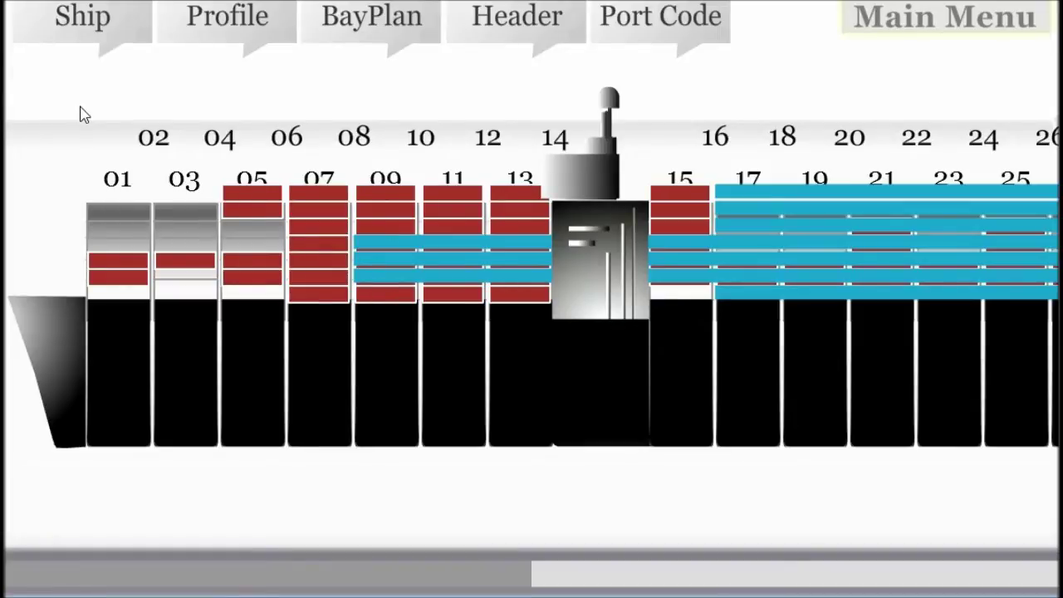
{"action": "left_click", "coordinate": [937, 23]}
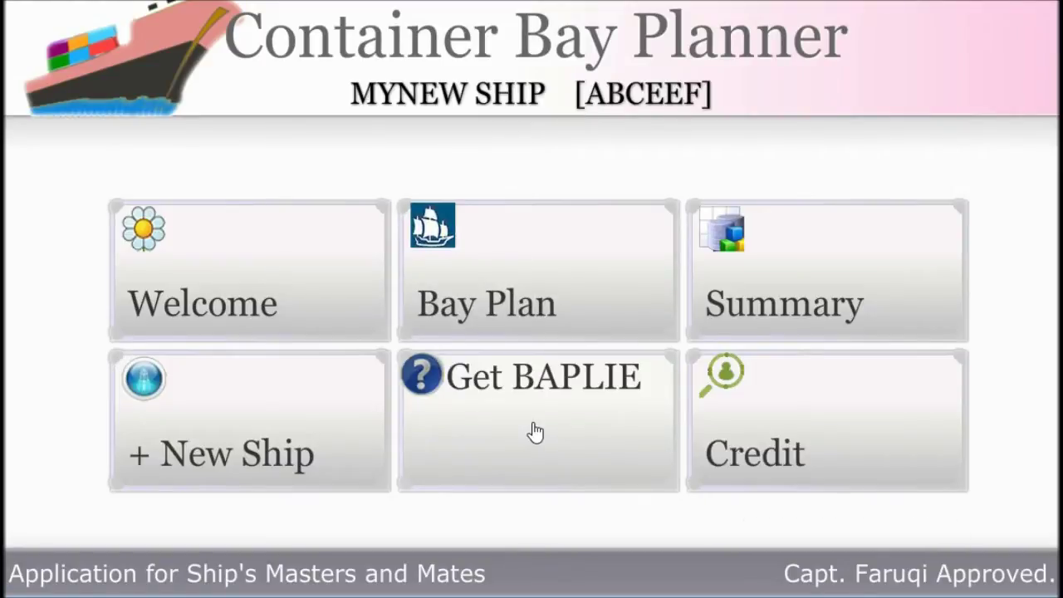
Load the BAPLIE from file:///mnt/sdcard/shipbook/shipdata.edi via the Get BAPLIE panel
{"action": "left_click", "coordinate": [536, 431]}
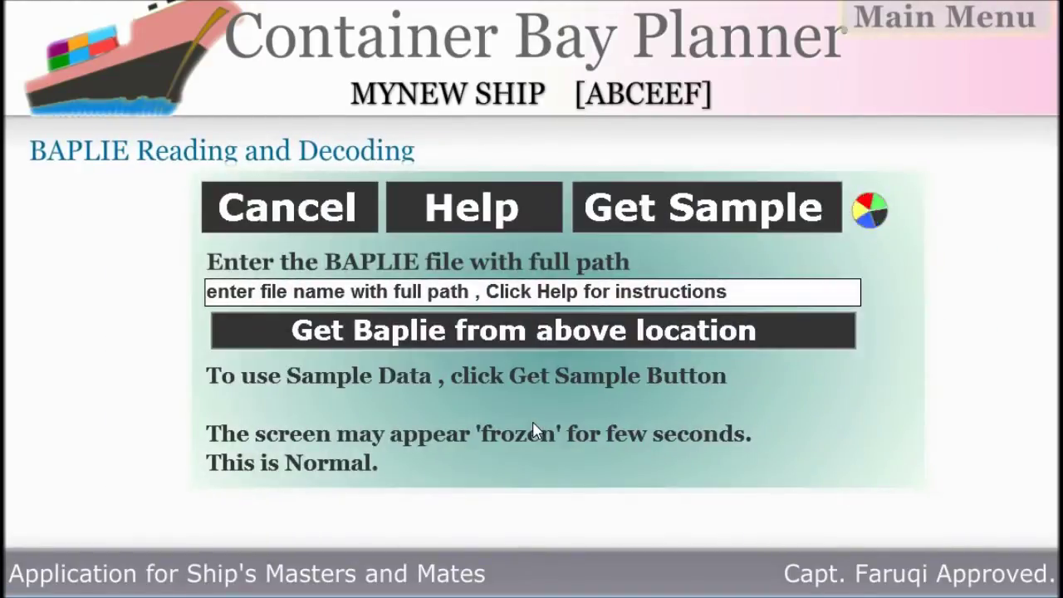
{"action": "left_click", "coordinate": [304, 301]}
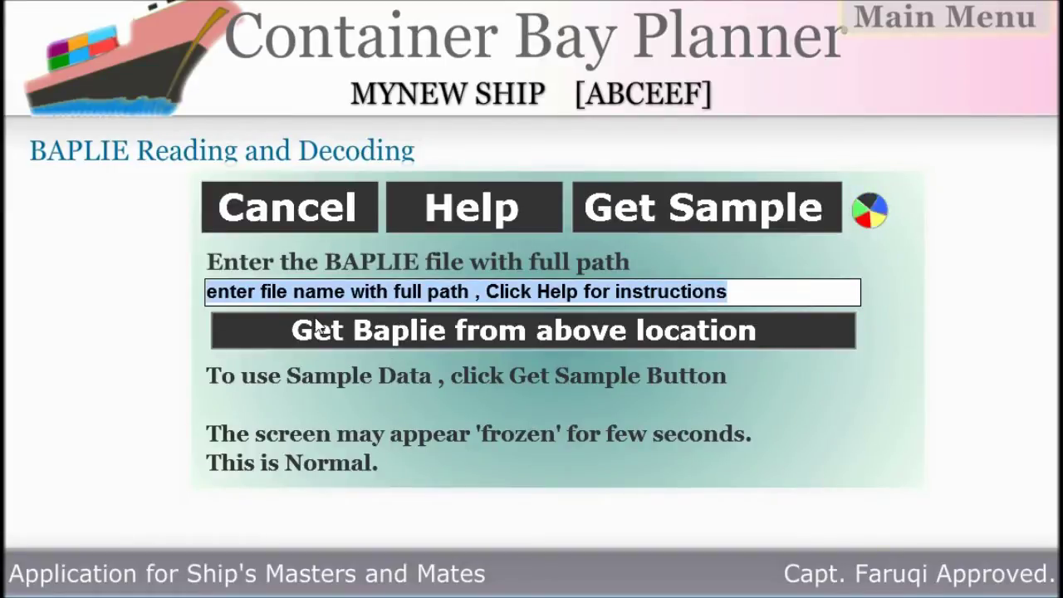
{"action": "type", "text": "file:"}
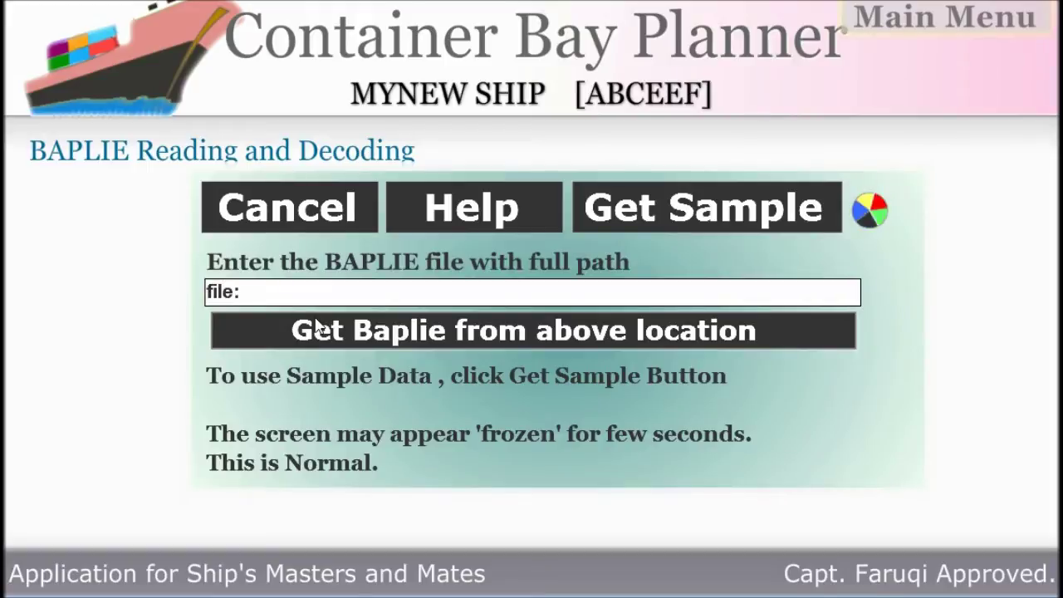
{"action": "type", "text": "///mnt"}
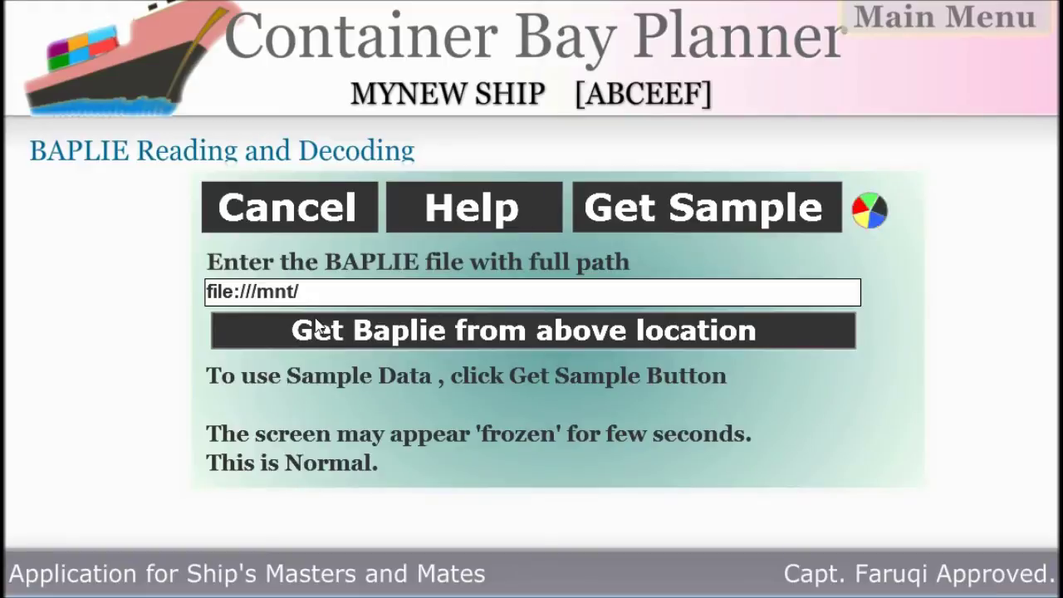
{"action": "type", "text": "/sdcard/shu"}
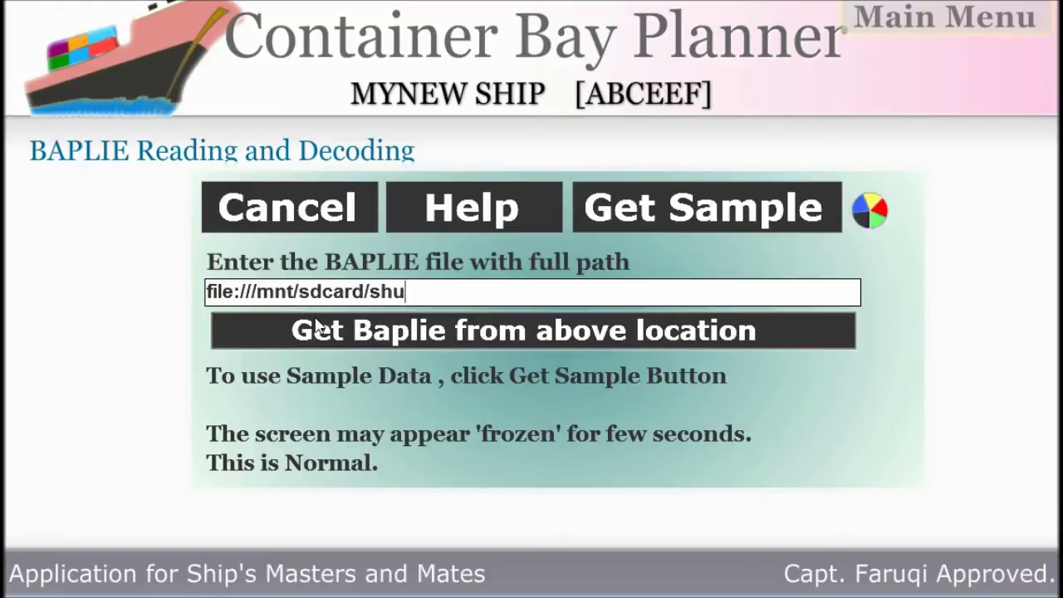
{"action": "key", "text": "BackSpace"}
{"action": "type", "text": "ipbook"}
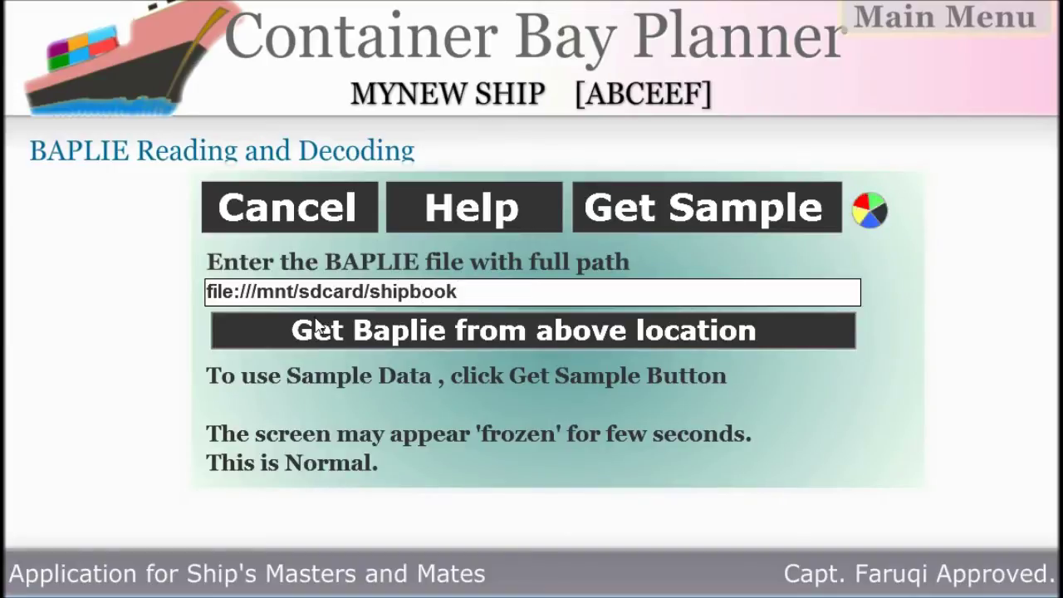
{"action": "type", "text": "/shidata"}
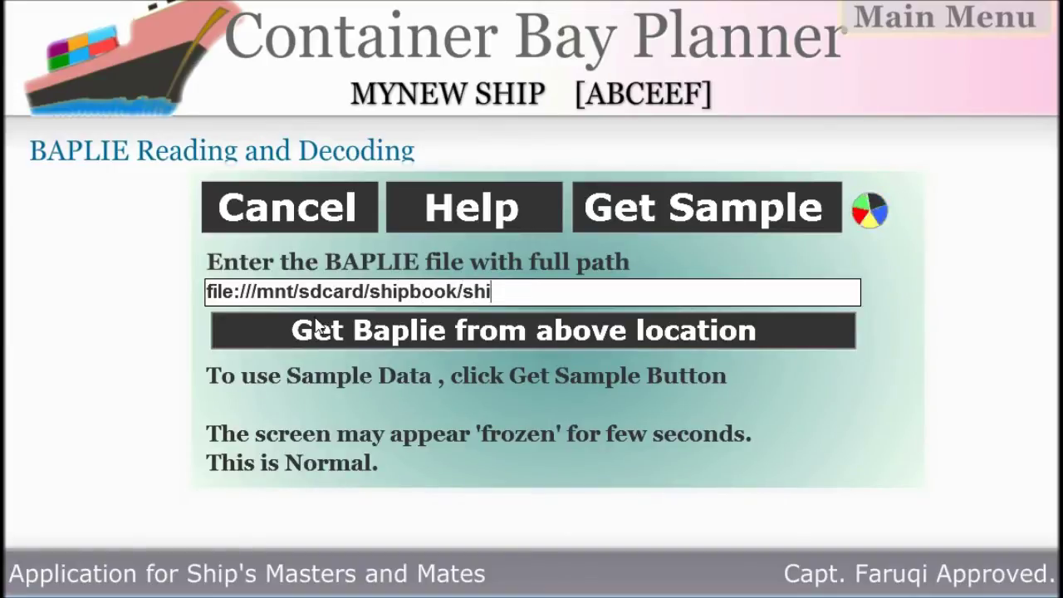
{"action": "key", "text": "BackSpace"}
{"action": "key", "text": "BackSpace"}
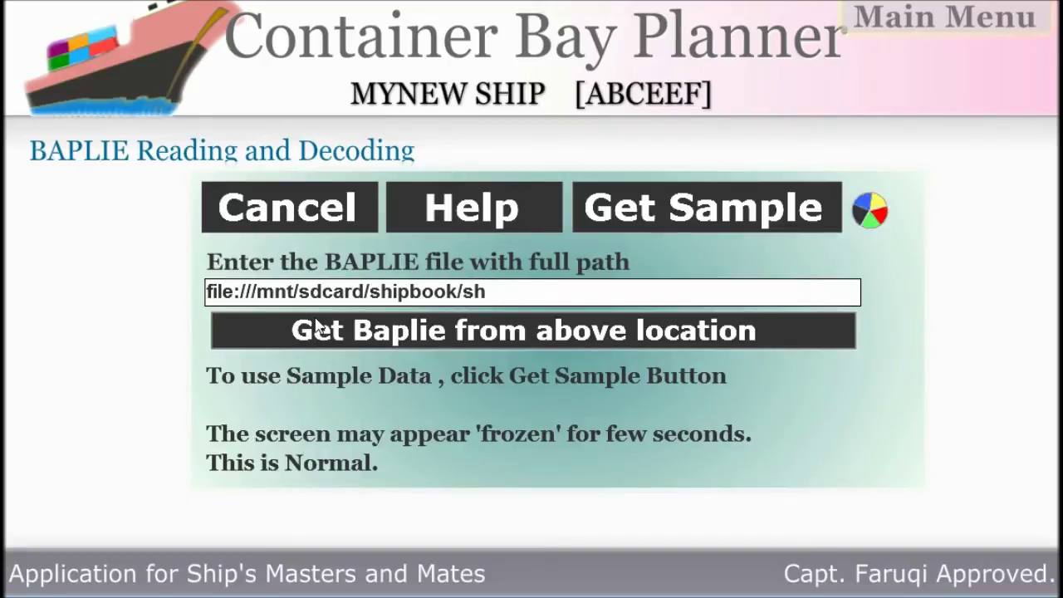
{"action": "type", "text": "ipdata"}
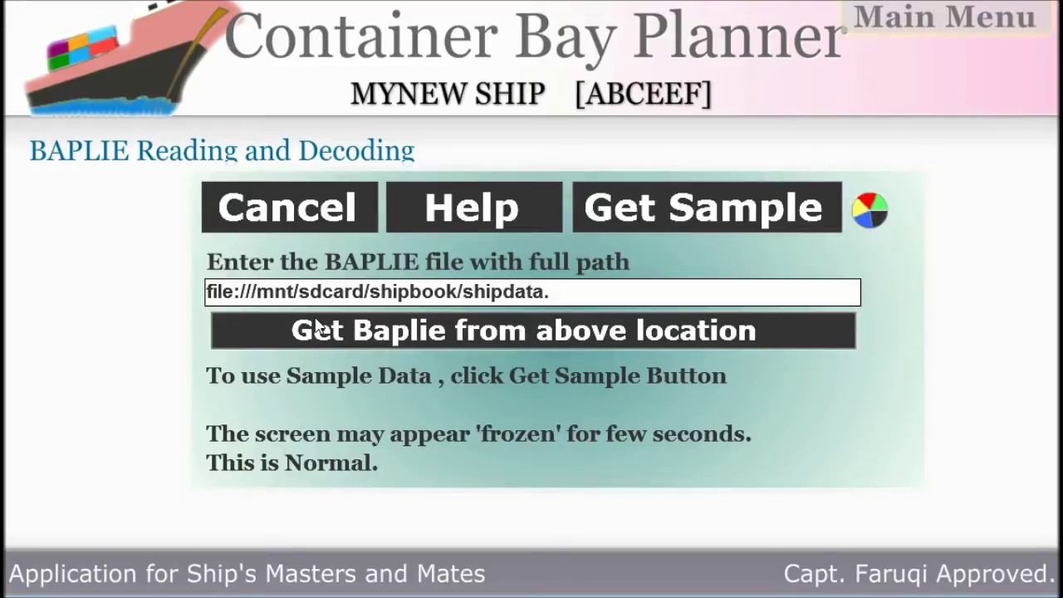
{"action": "type", "text": ".edi"}
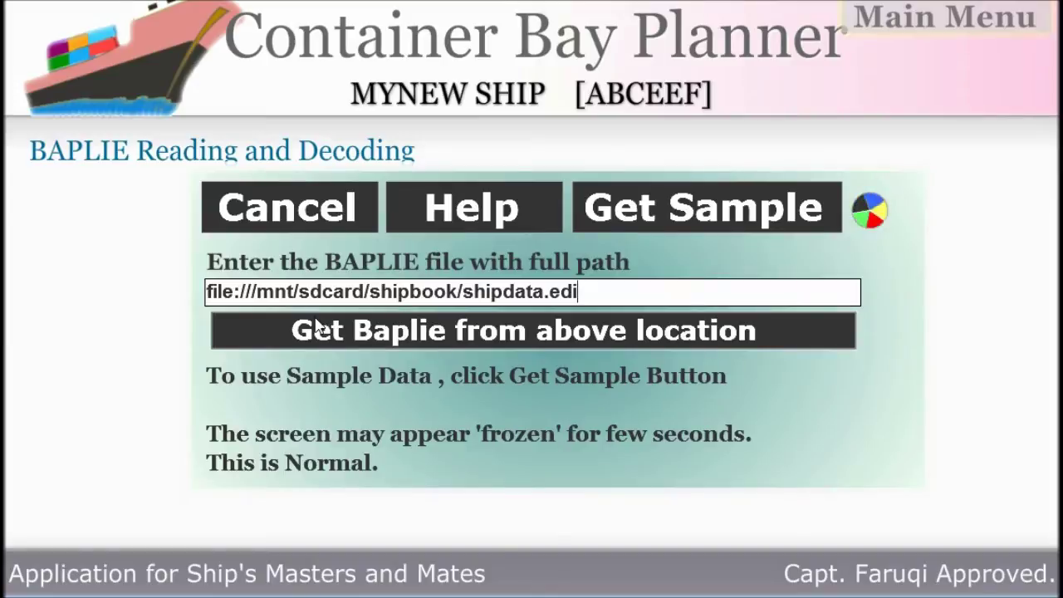
{"action": "left_click", "coordinate": [316, 324]}
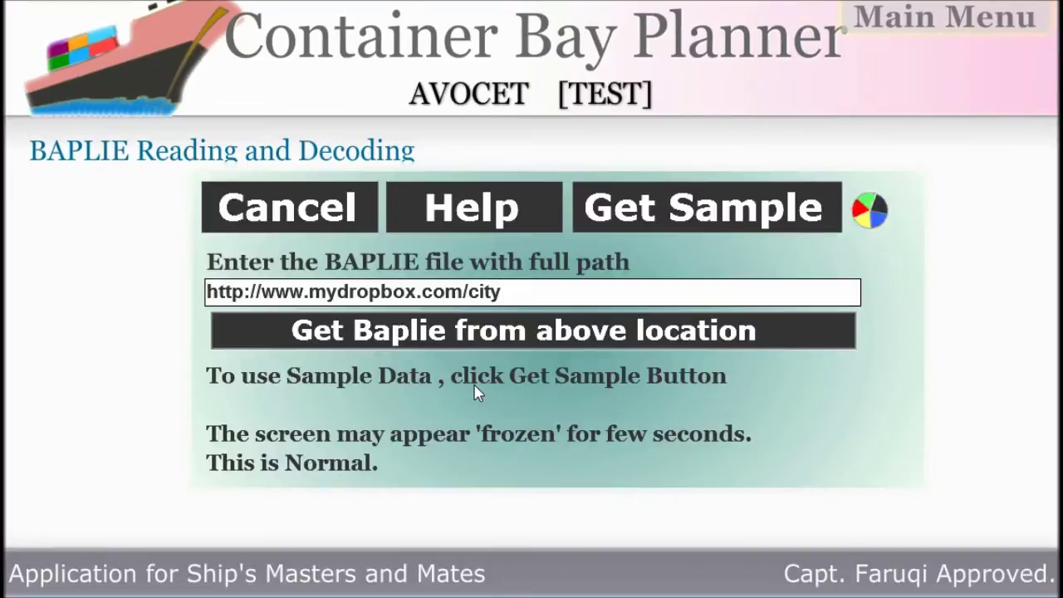
Replace the path with the avocetdata.com Sample1.txt URL and load that BAPLIE for AVOCET
{"action": "type", "text": "of"}
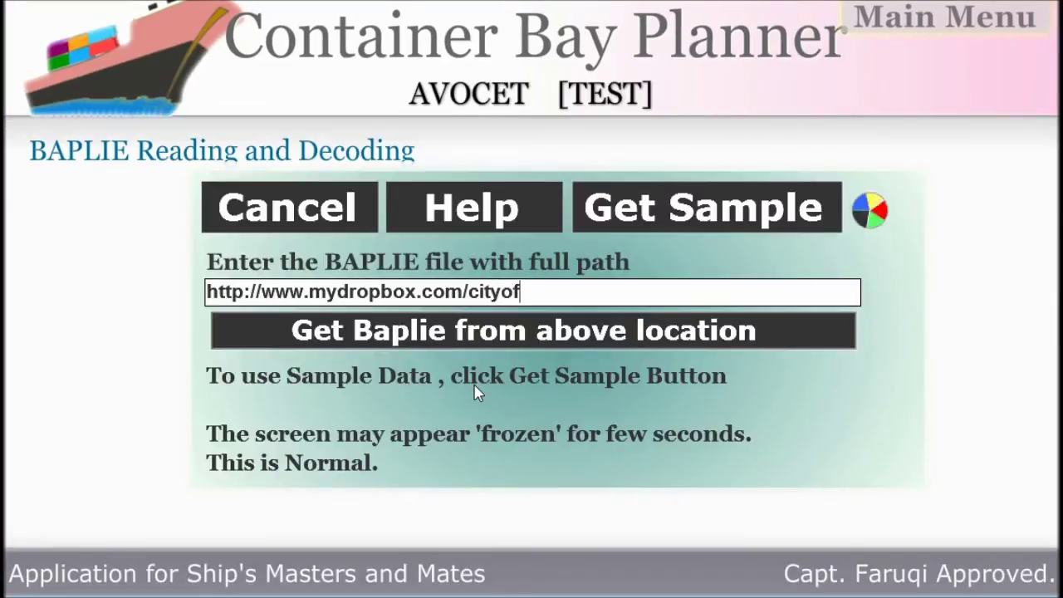
{"action": "type", "text": "lanbaplie.txt"}
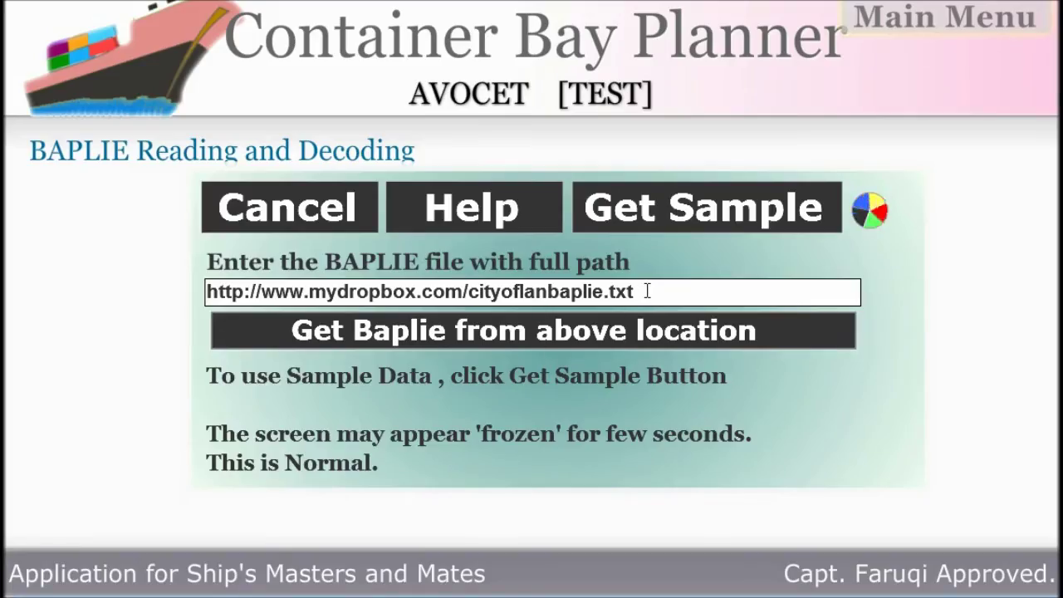
{"action": "left_click_drag", "start_coordinate": [684, 292], "coordinate": [152, 274]}
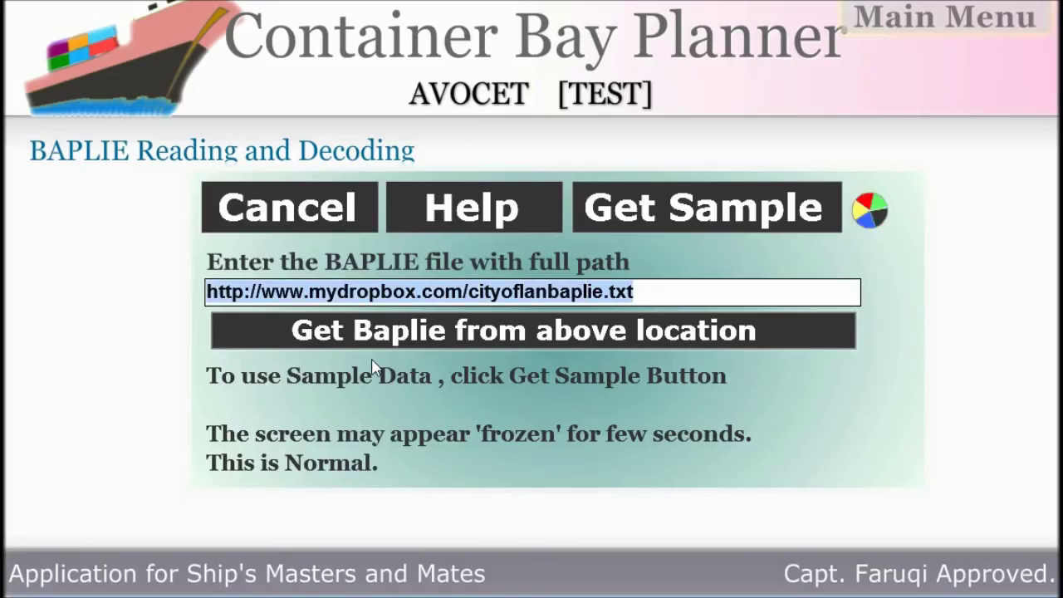
{"action": "type", "text": "http://www.avocetdata.com/getedi.ashx?file=Sample1.txt"}
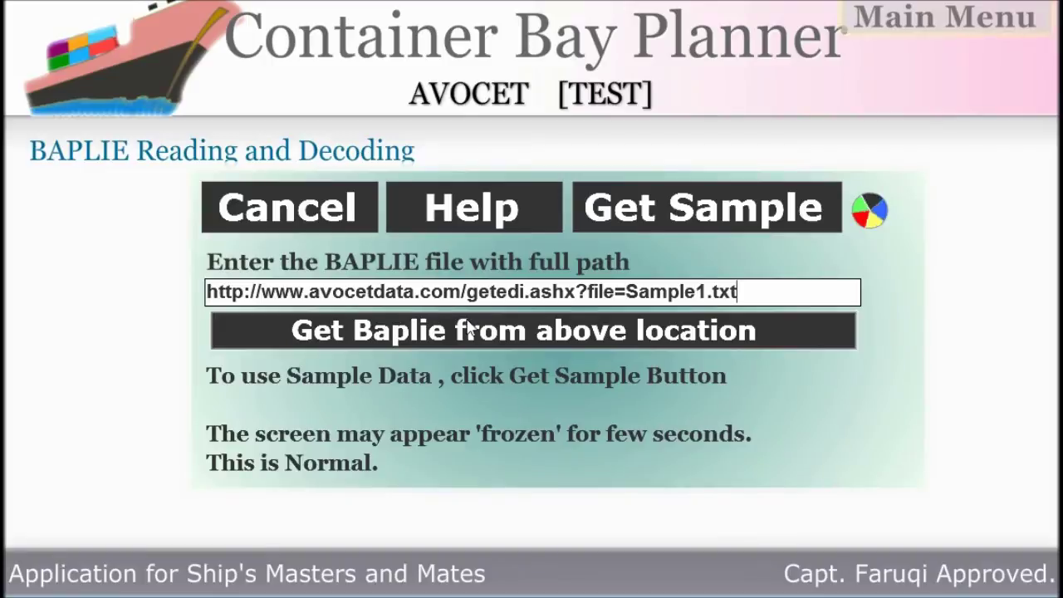
{"action": "left_click", "coordinate": [523, 330]}
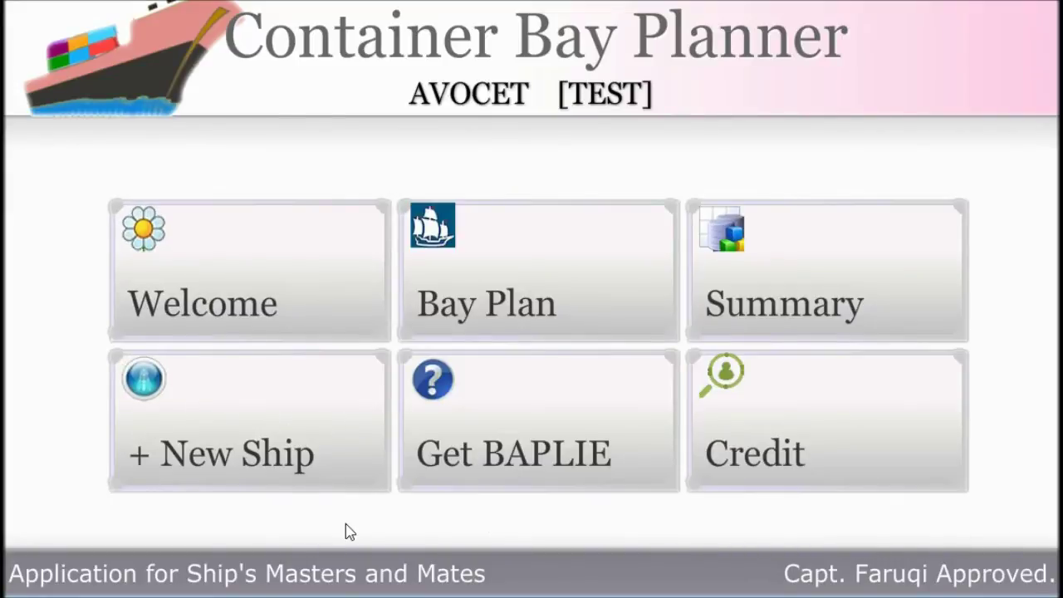
View bay 03's container details from the AVOCET profile, then return to the profile
{"action": "left_click", "coordinate": [498, 289]}
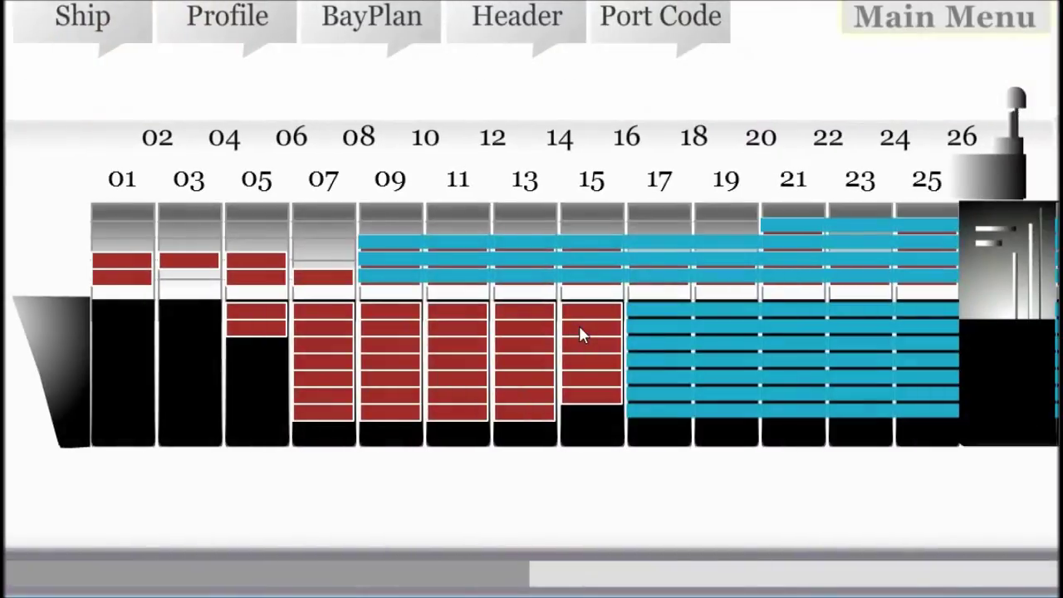
{"action": "left_click", "coordinate": [195, 270]}
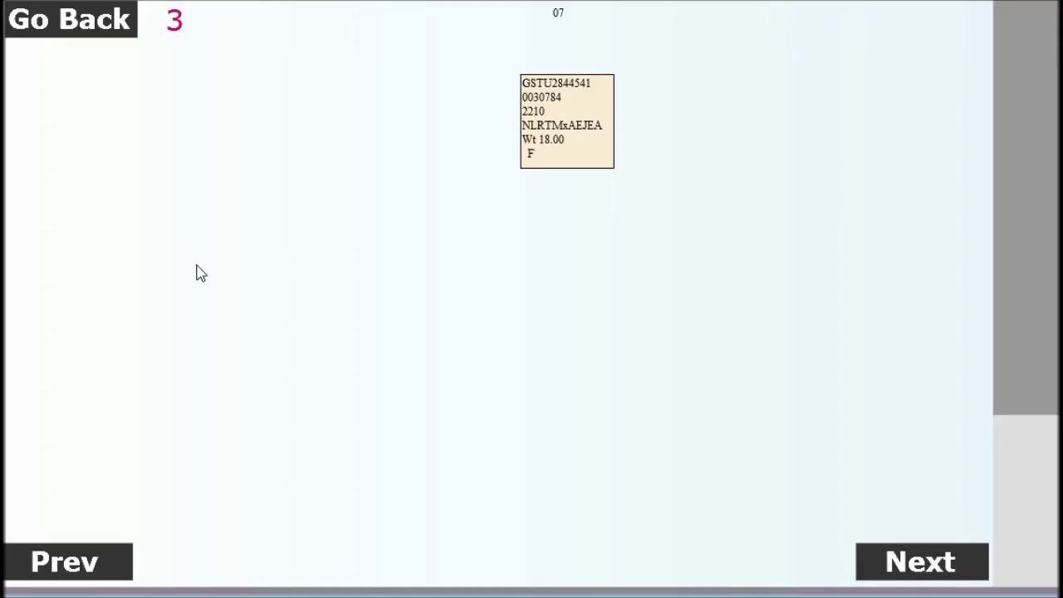
{"action": "left_click", "coordinate": [46, 29]}
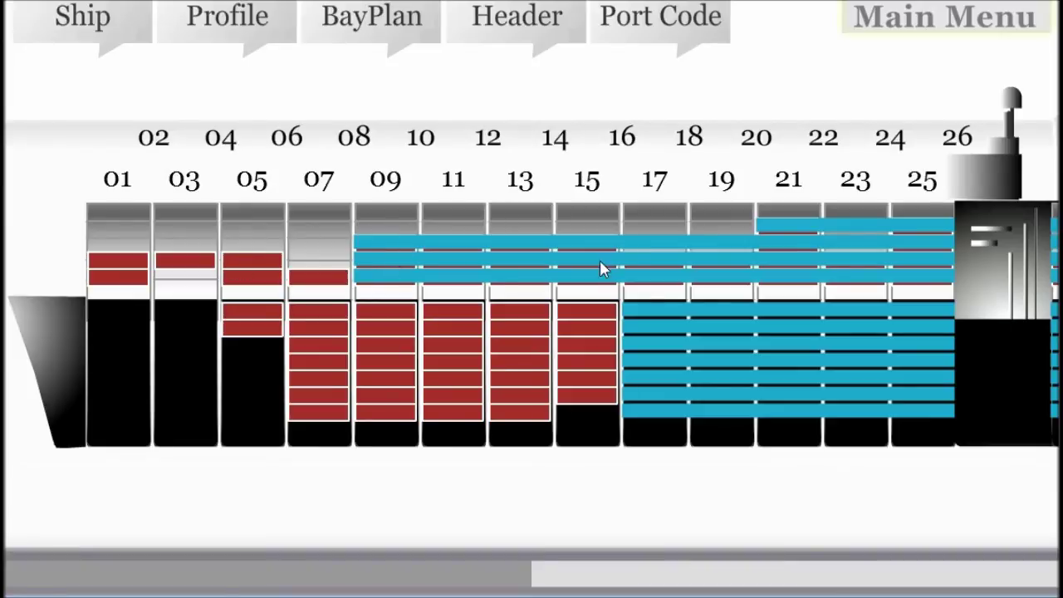
{"action": "left_click_drag", "start_coordinate": [496, 591], "coordinate": [982, 591]}
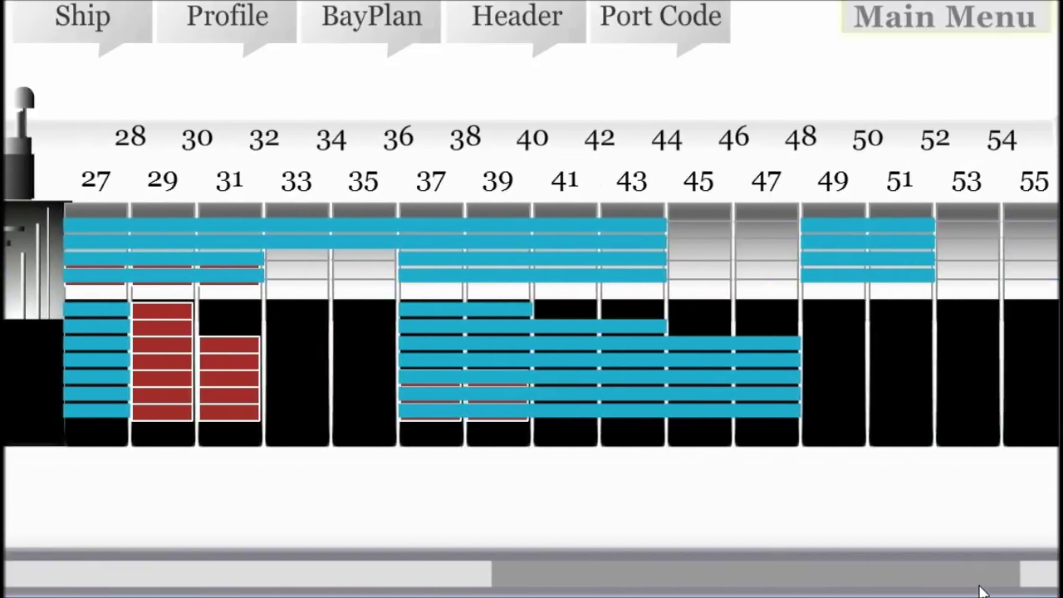
Switch to the BayPlan view, inspect container MAEU8164775 in bay 18, and return to the overview
{"action": "left_click", "coordinate": [384, 33]}
{"action": "scroll", "coordinate": [396, 219], "scroll_direction": "down", "scroll_amount": 8}
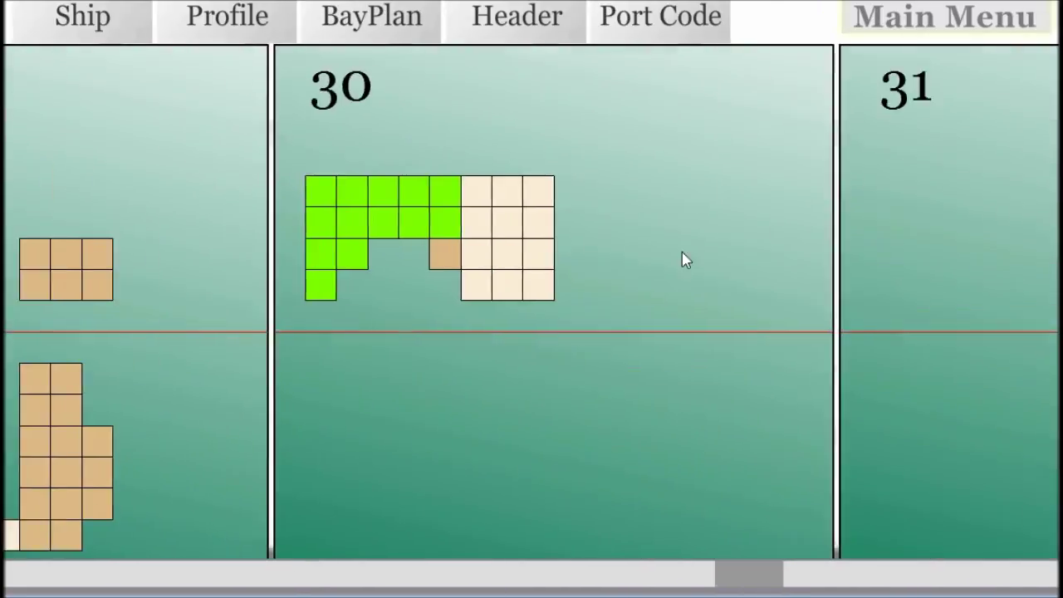
{"action": "scroll", "coordinate": [514, 259], "scroll_direction": "down", "scroll_amount": 3}
{"action": "scroll", "coordinate": [332, 249], "scroll_direction": "up", "scroll_amount": 10}
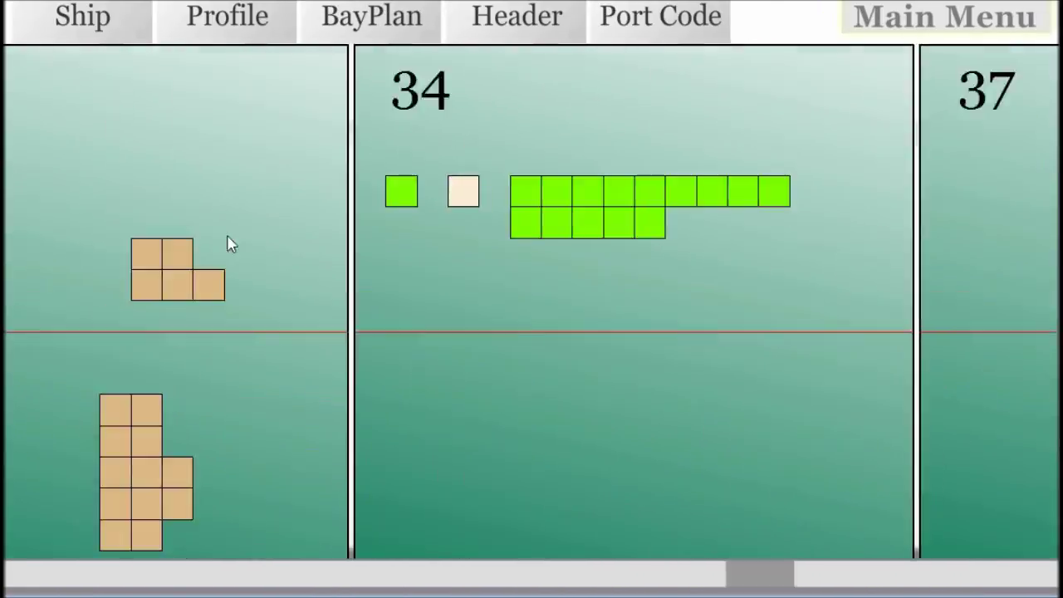
{"action": "scroll", "coordinate": [174, 256], "scroll_direction": "up", "scroll_amount": 5}
{"action": "left_click_drag", "start_coordinate": [304, 571], "coordinate": [28, 576]}
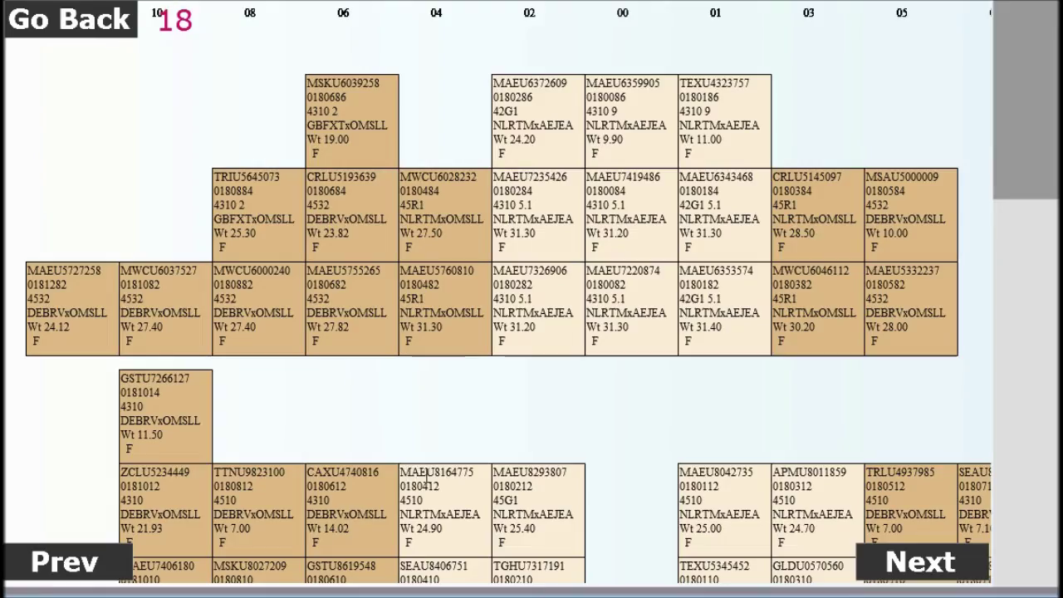
{"action": "left_click", "coordinate": [428, 478]}
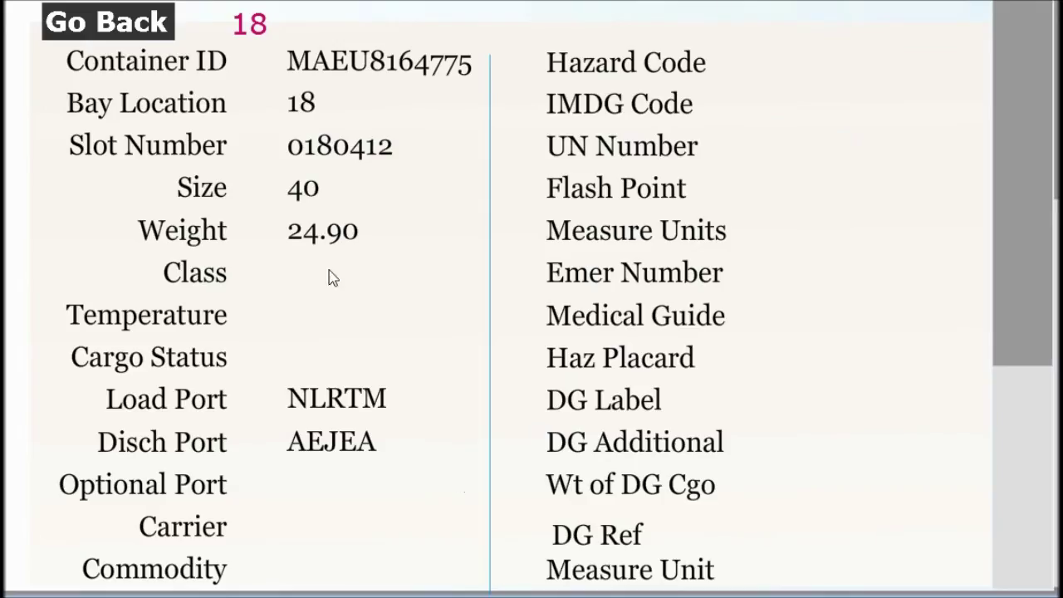
{"action": "left_click", "coordinate": [114, 25]}
{"action": "left_click_drag", "start_coordinate": [1025, 170], "coordinate": [1001, 171]}
{"action": "left_click", "coordinate": [93, 30]}
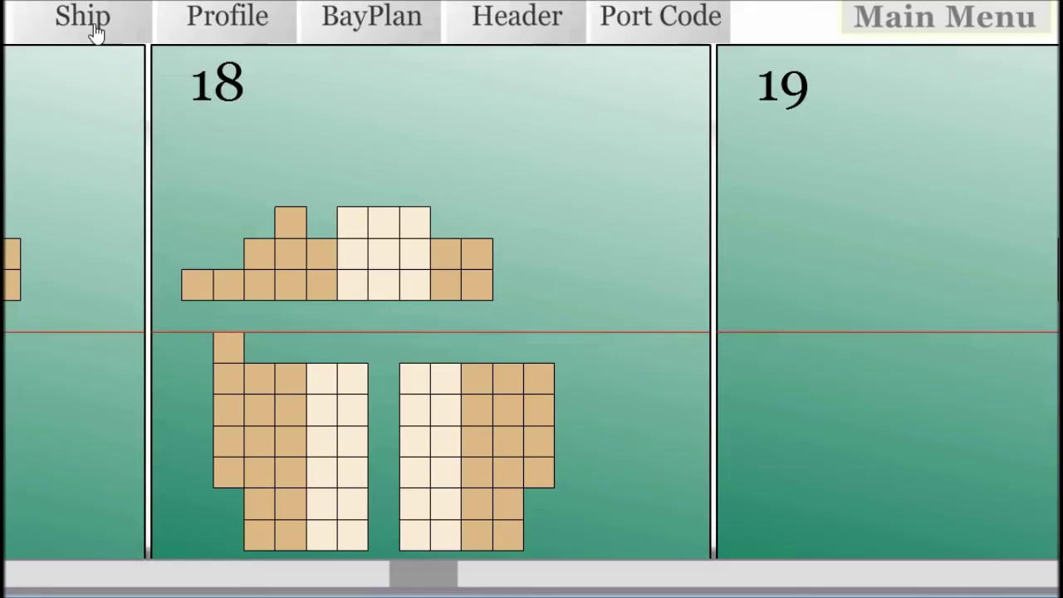
Review the BAPLIE header and port colour legend, then close both
{"action": "left_click", "coordinate": [521, 16]}
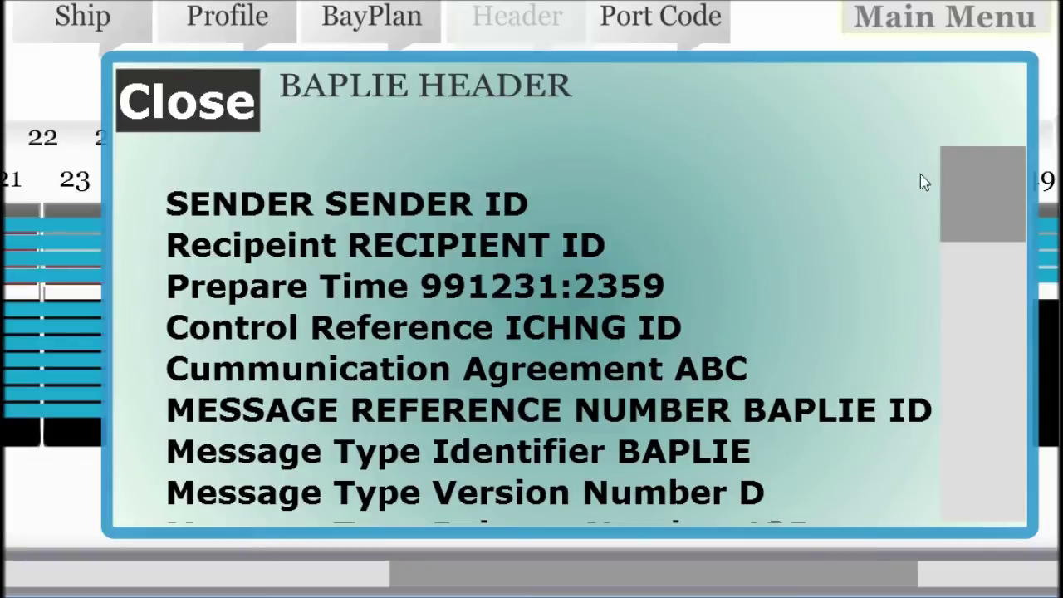
{"action": "left_click_drag", "start_coordinate": [974, 215], "coordinate": [941, 194]}
{"action": "left_click", "coordinate": [676, 31]}
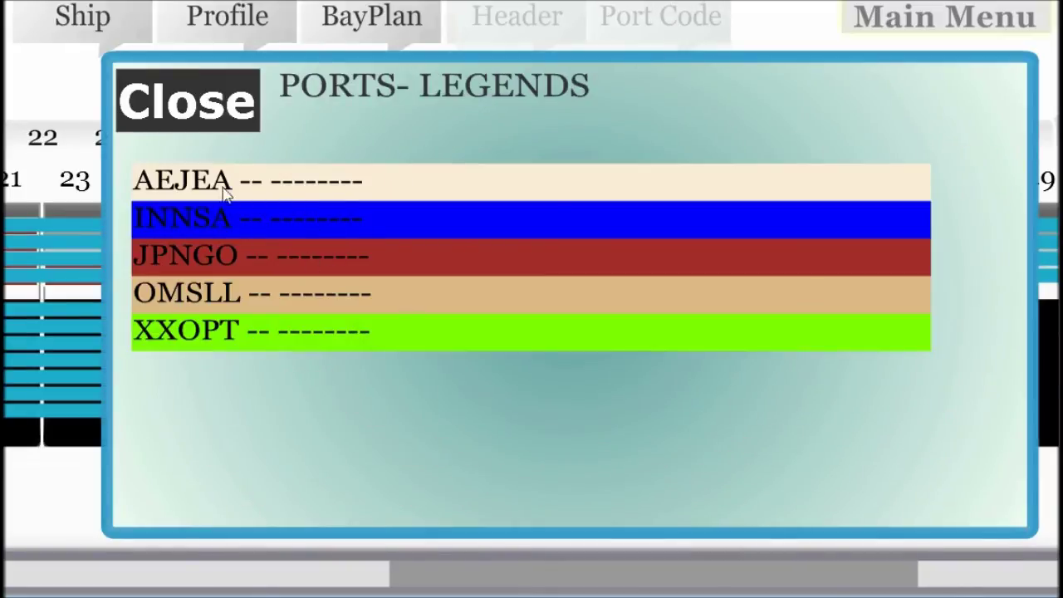
{"action": "left_click", "coordinate": [193, 110]}
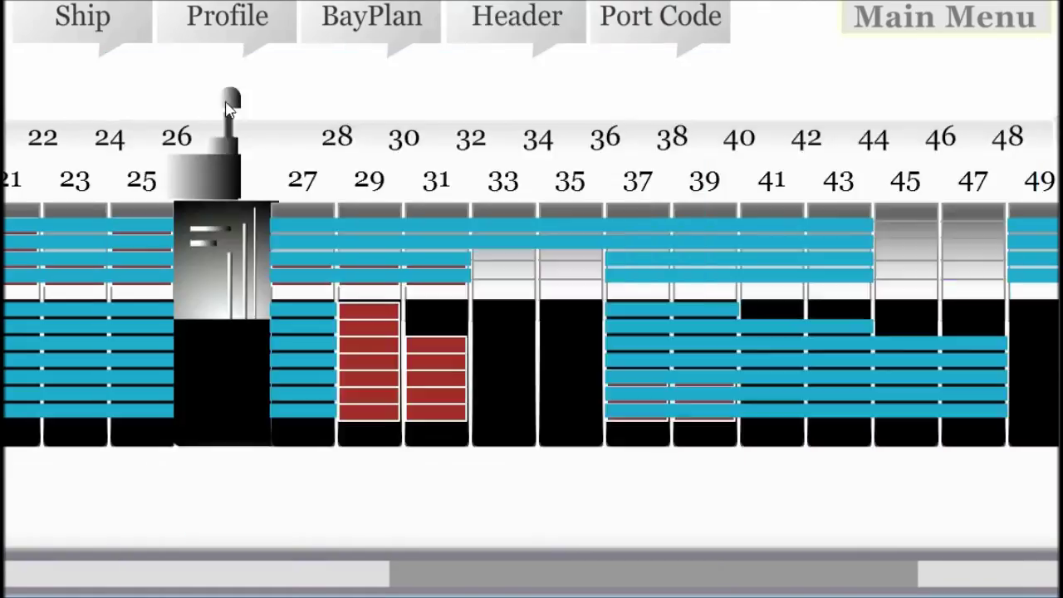
{"action": "left_click", "coordinate": [211, 104]}
Keep AVOCET as the current ship in Ship settings and return to the main menu
{"action": "left_click", "coordinate": [94, 19]}
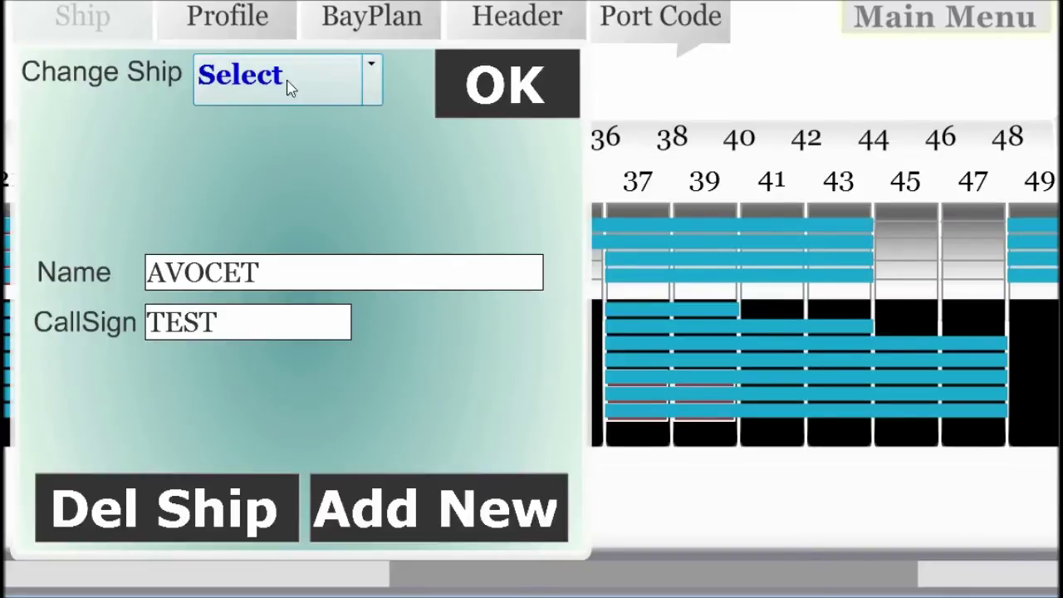
{"action": "left_click", "coordinate": [371, 80]}
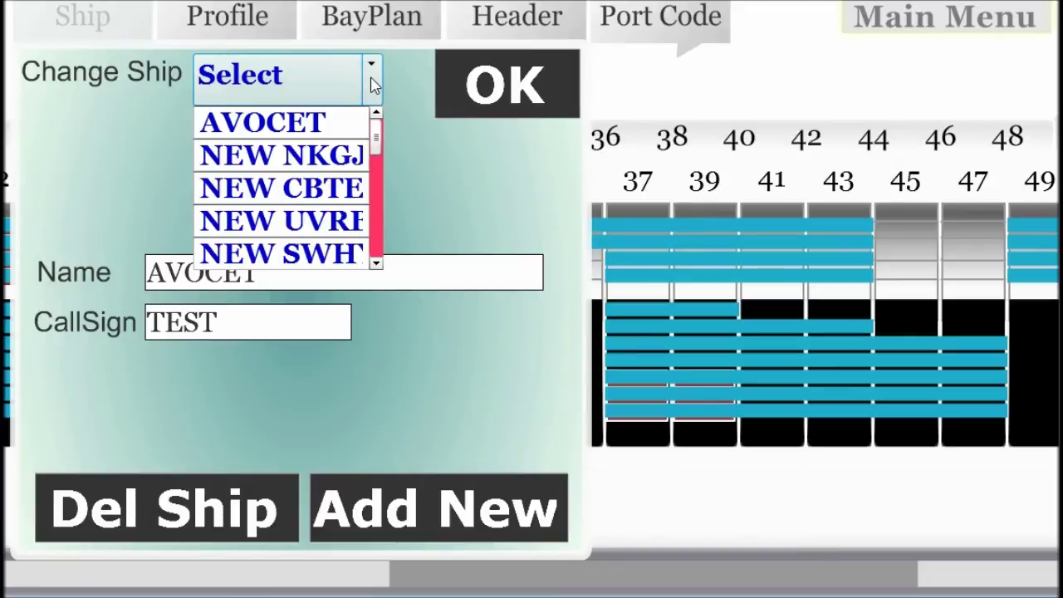
{"action": "left_click", "coordinate": [491, 83]}
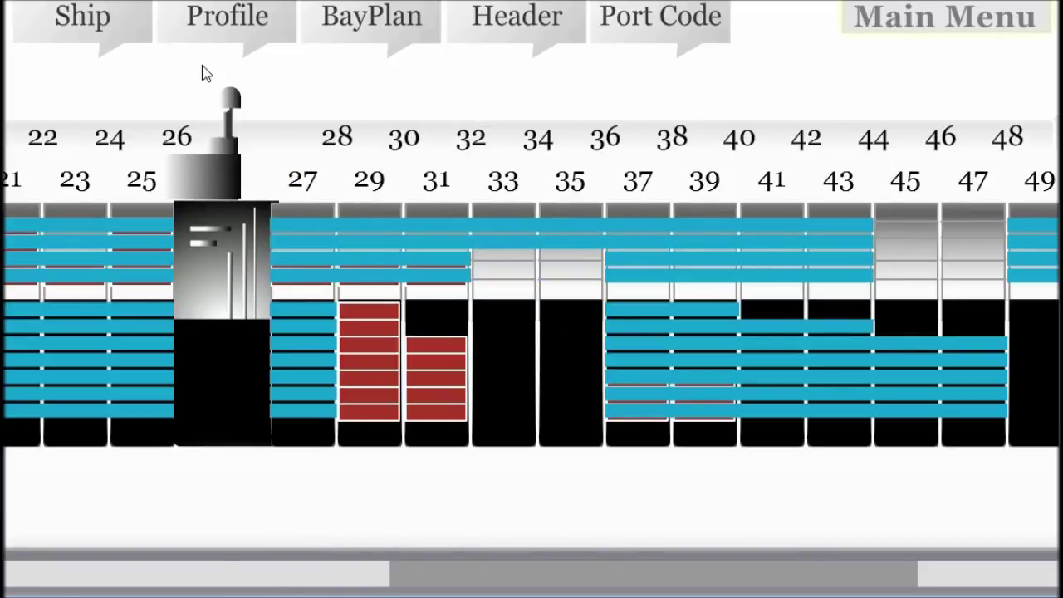
{"action": "left_click", "coordinate": [950, 25]}
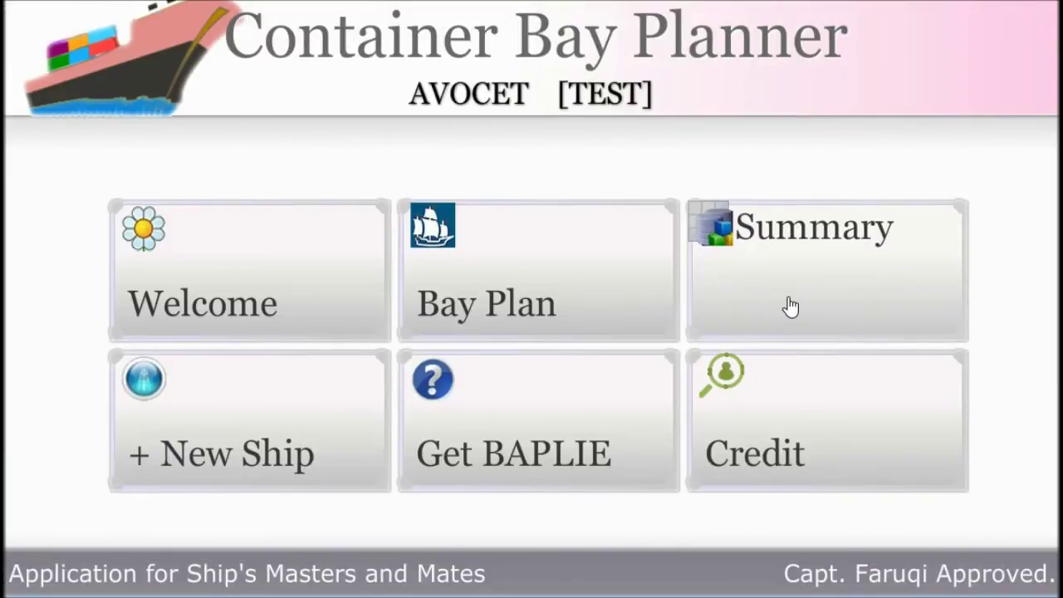
Bring up the container summary table and scroll through its rows
{"action": "left_click", "coordinate": [790, 307]}
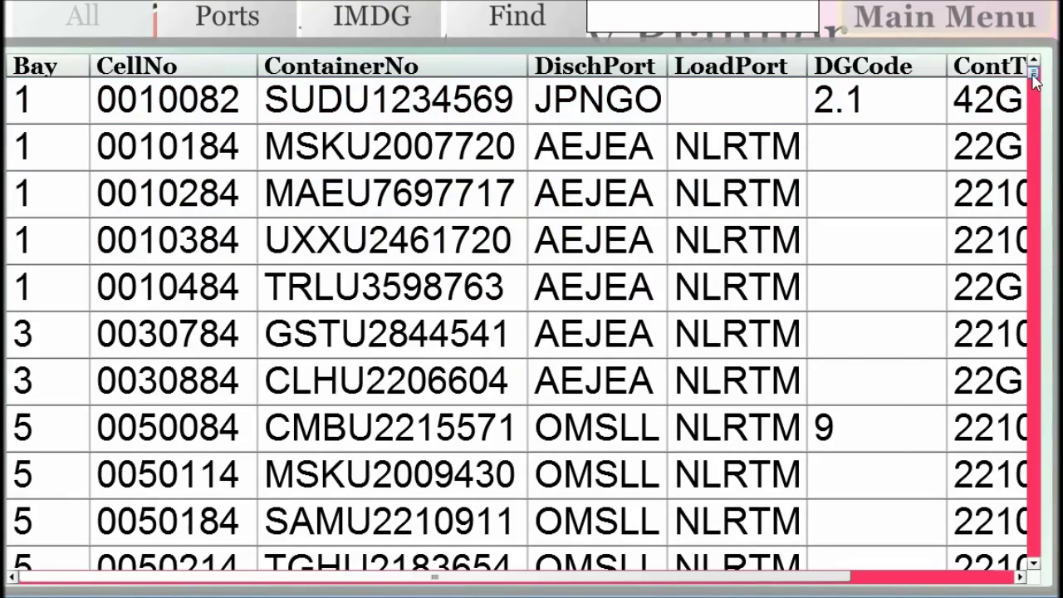
{"action": "scroll", "coordinate": [1014, 108], "scroll_direction": "down", "scroll_amount": 20}
{"action": "scroll", "coordinate": [1015, 224], "scroll_direction": "down", "scroll_amount": 20}
{"action": "scroll", "coordinate": [1014, 332], "scroll_direction": "up", "scroll_amount": 1}
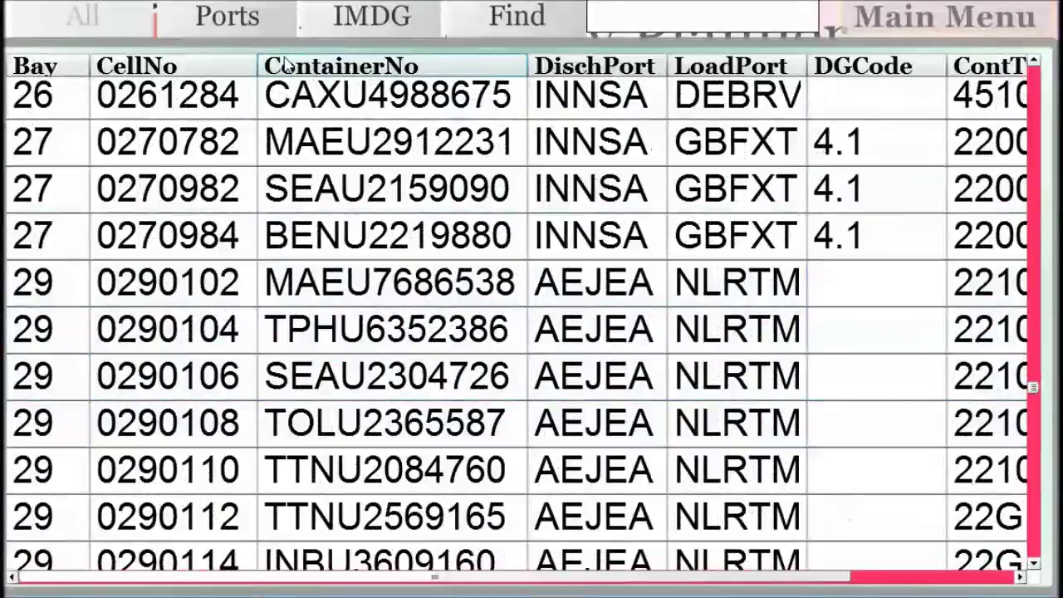
Sort the table by ContainerNo, DischPort, LoadPort, and finally DGCode
{"action": "left_click", "coordinate": [390, 73]}
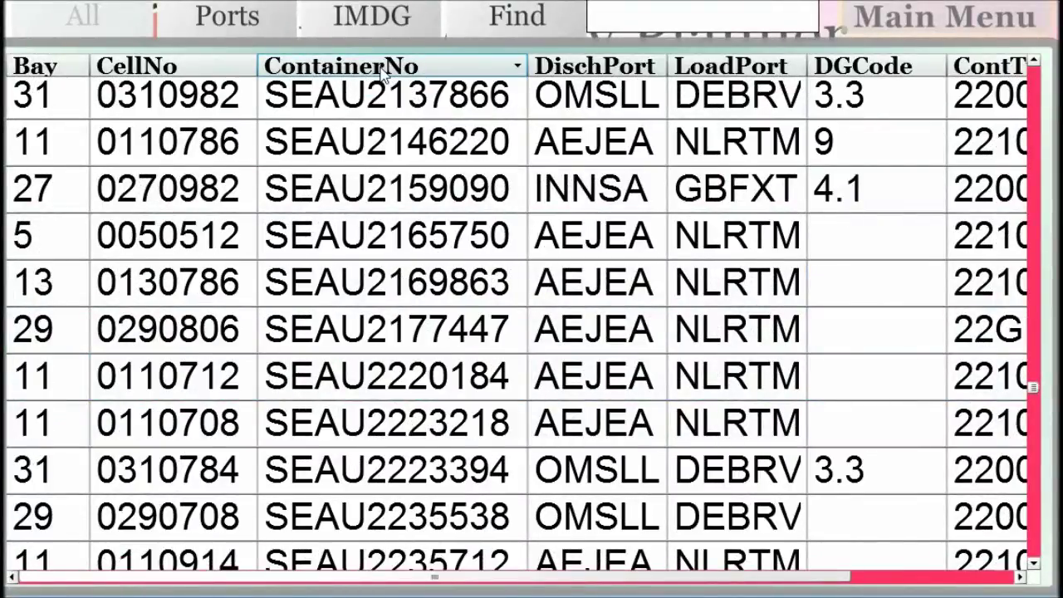
{"action": "left_click", "coordinate": [570, 73]}
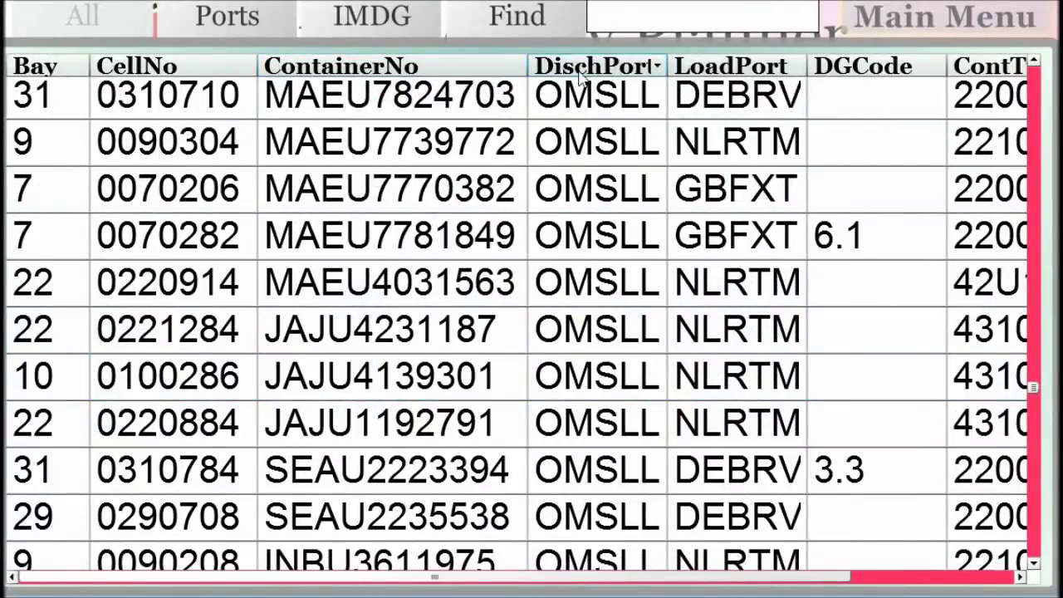
{"action": "left_click", "coordinate": [731, 73]}
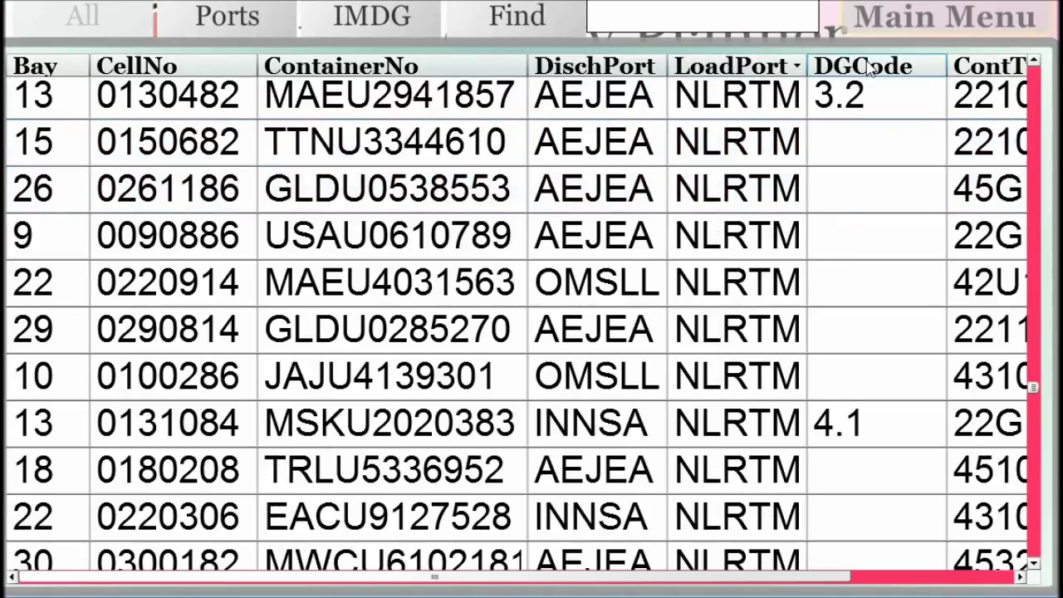
{"action": "left_click", "coordinate": [870, 73]}
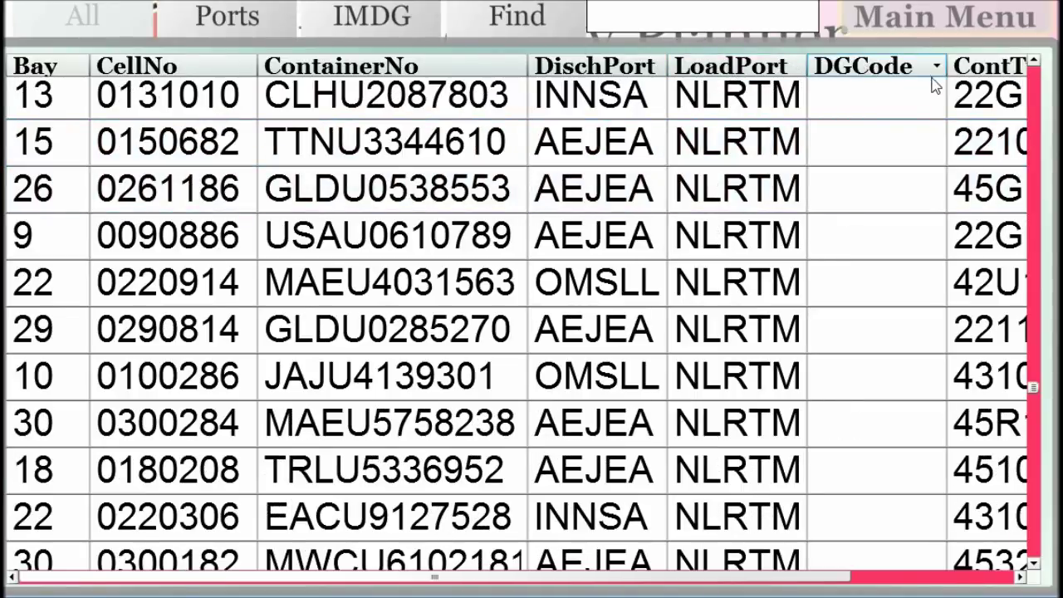